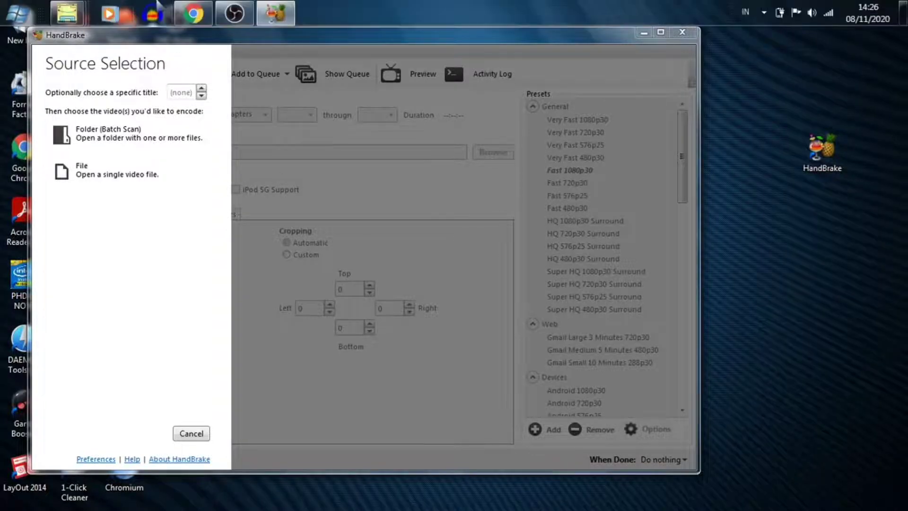
Switch to the Chrome window showing the Dely Channel page on YouTube
mouse_move(193, 14)
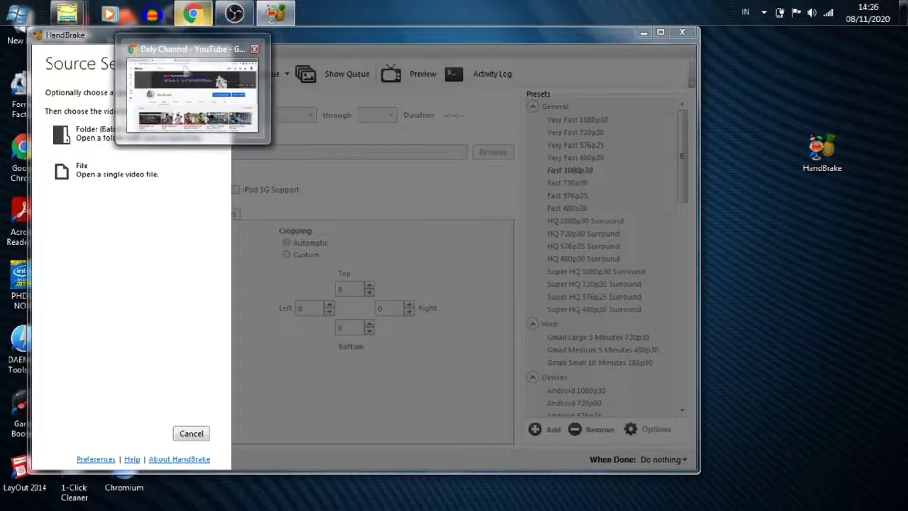
left_click(187, 72)
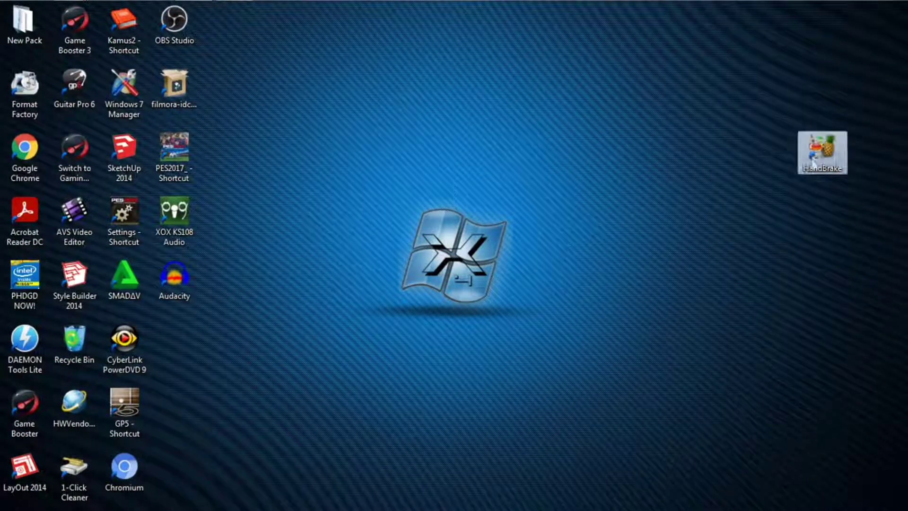
Launch HandBrake from its desktop shortcut and arrange the window and the shortcut so that both are visible side by side
left_click_drag(817, 163, 524, 150)
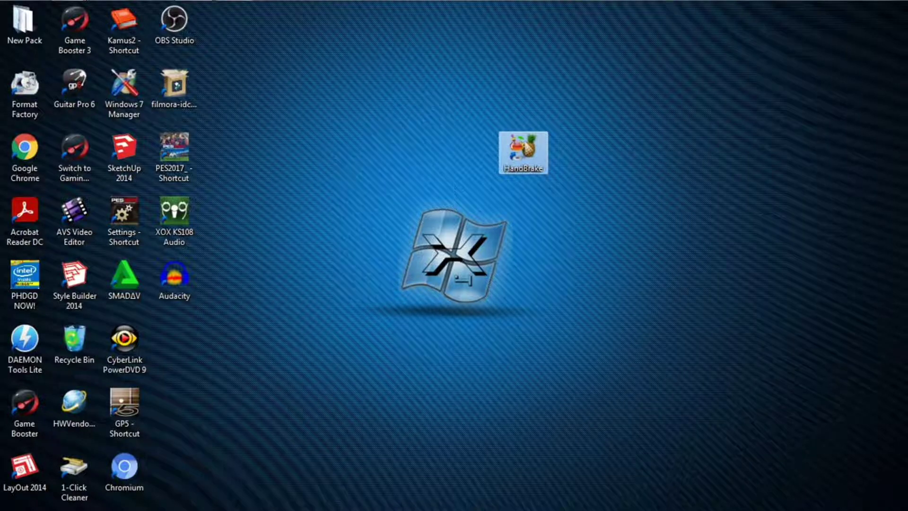
double_click(527, 151)
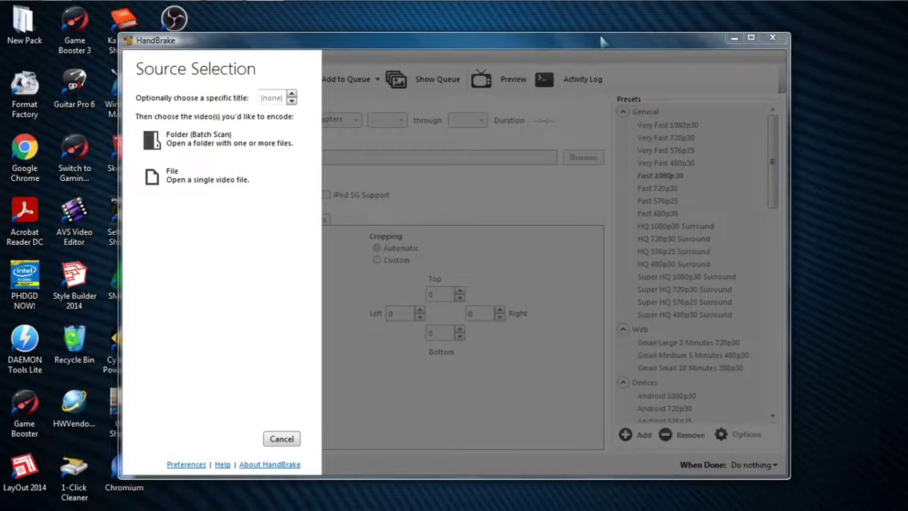
left_click_drag(601, 38, 299, 51)
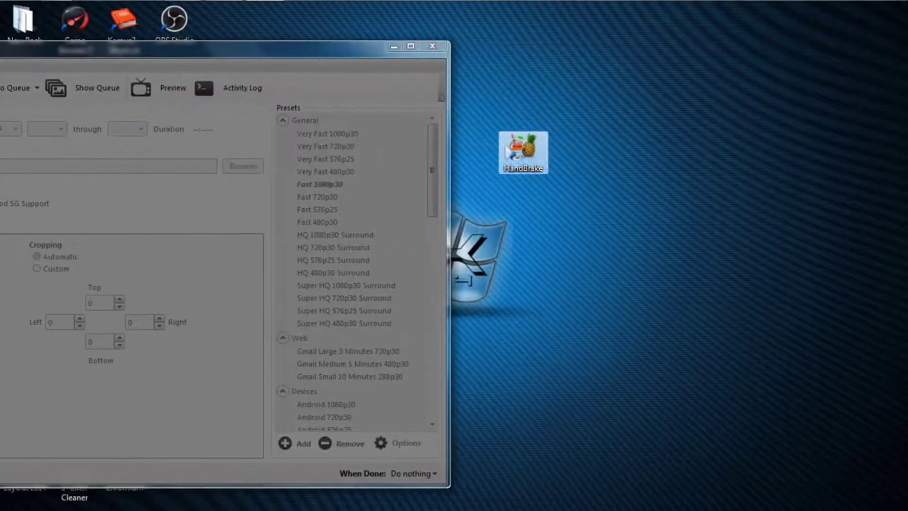
left_click_drag(525, 172, 675, 176)
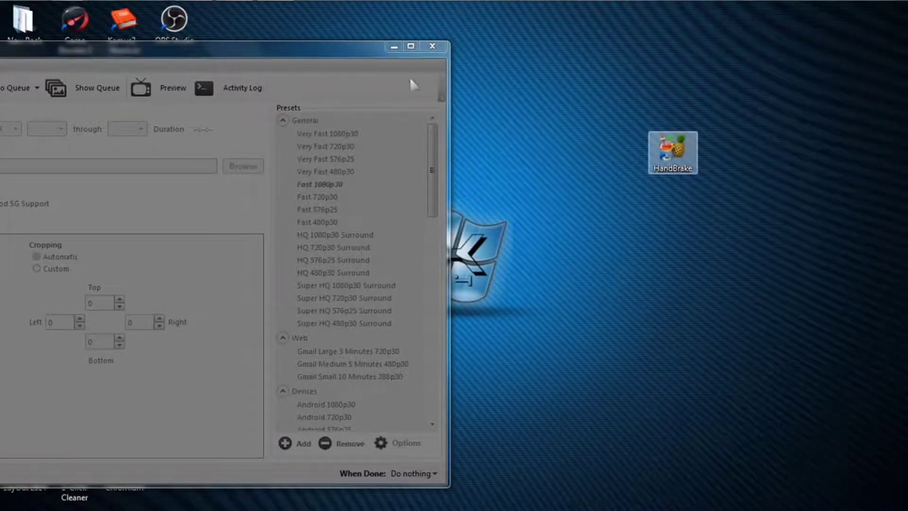
left_click_drag(368, 47, 529, 53)
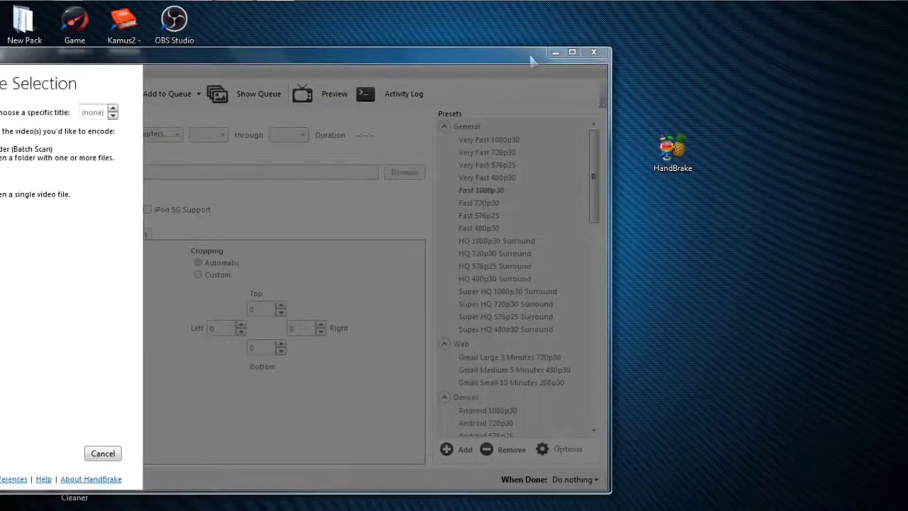
Switch to Chrome, download HandBrake-1.1.1-x86_64-Win_GUI.DelyChannel.rar from Google Drive and show the downloaded archive in its folder
mouse_move(385, 2)
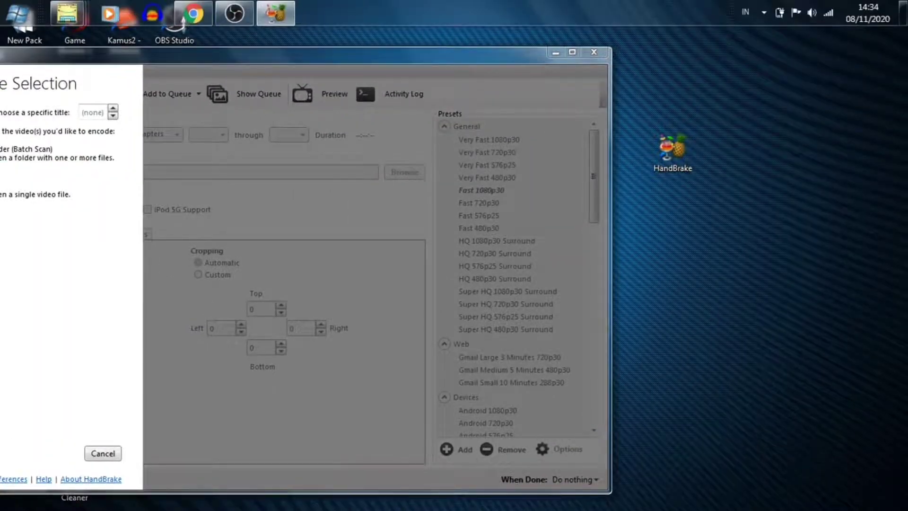
left_click(193, 14)
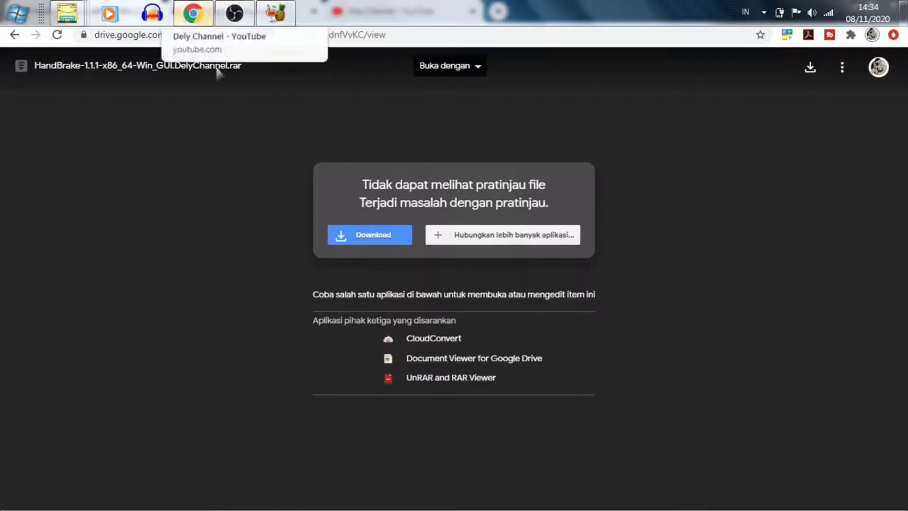
left_click(332, 237)
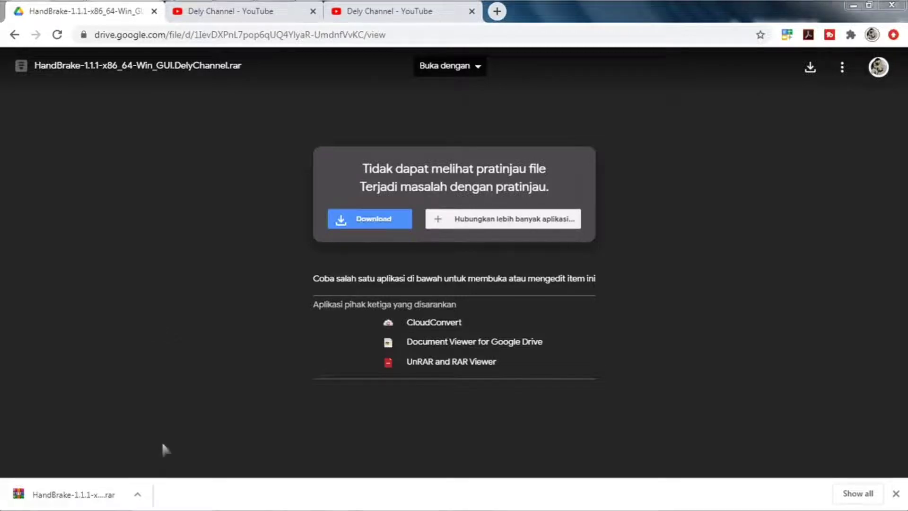
left_click(138, 494)
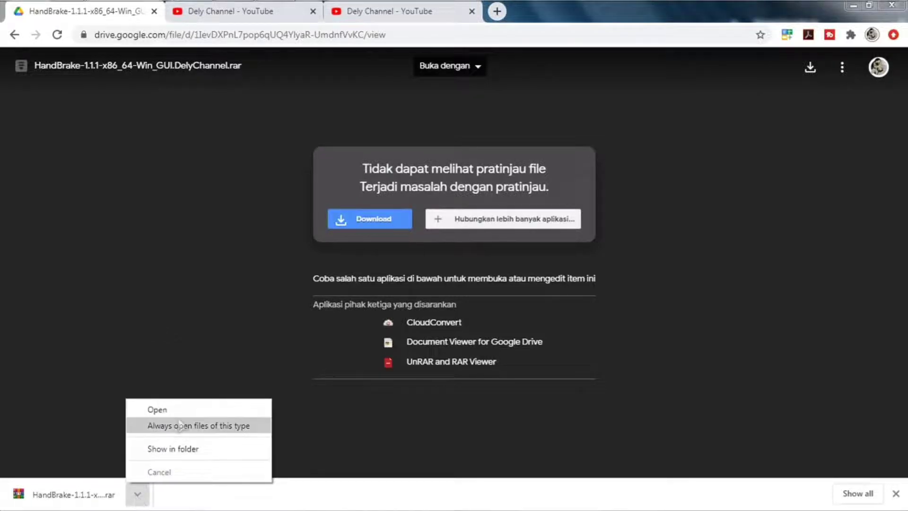
left_click(180, 448)
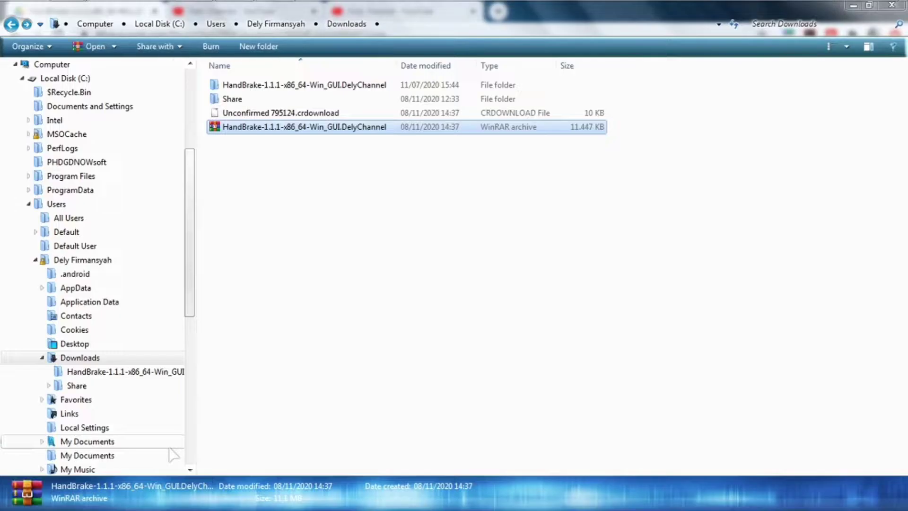
right_click(289, 134)
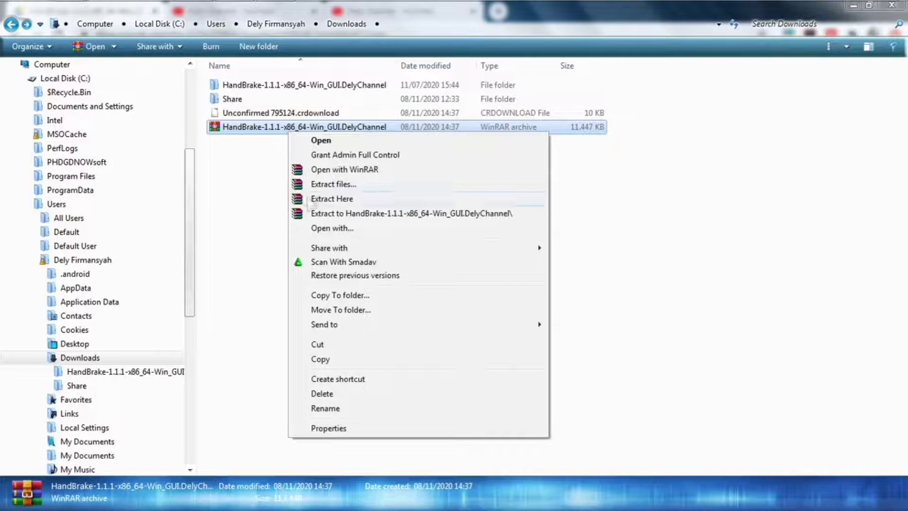
left_click(310, 201)
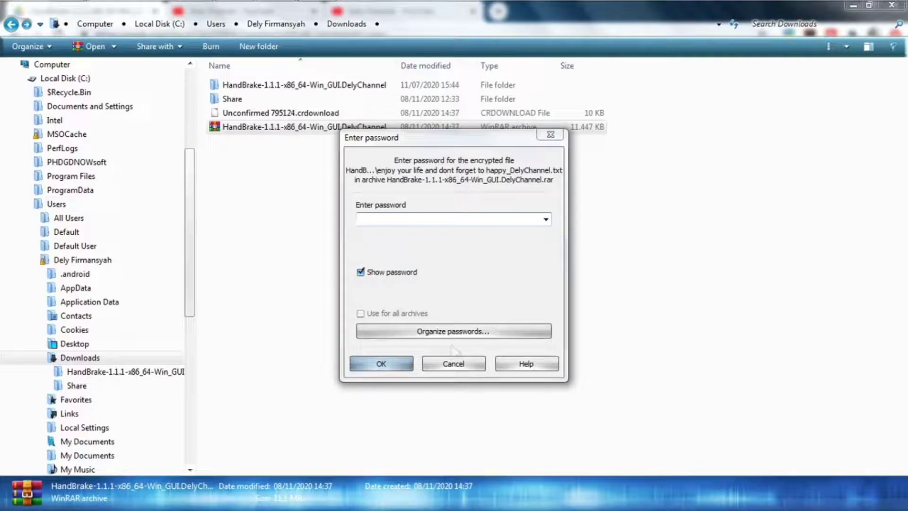
left_click(453, 363)
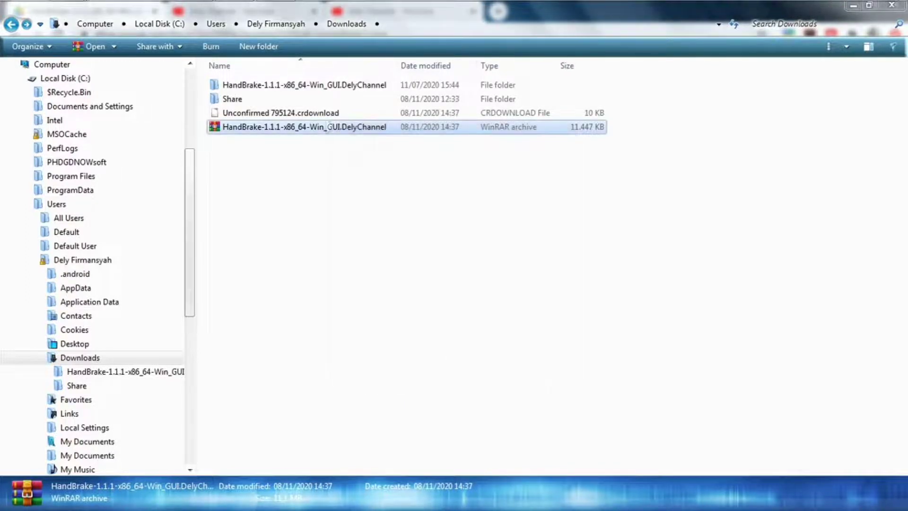
Open the extracted HandBrake-1.1.1-x86_64-Win_GUI.DelyChannel folder, examine the launch options of the installer application, and return to the desktop
double_click(321, 86)
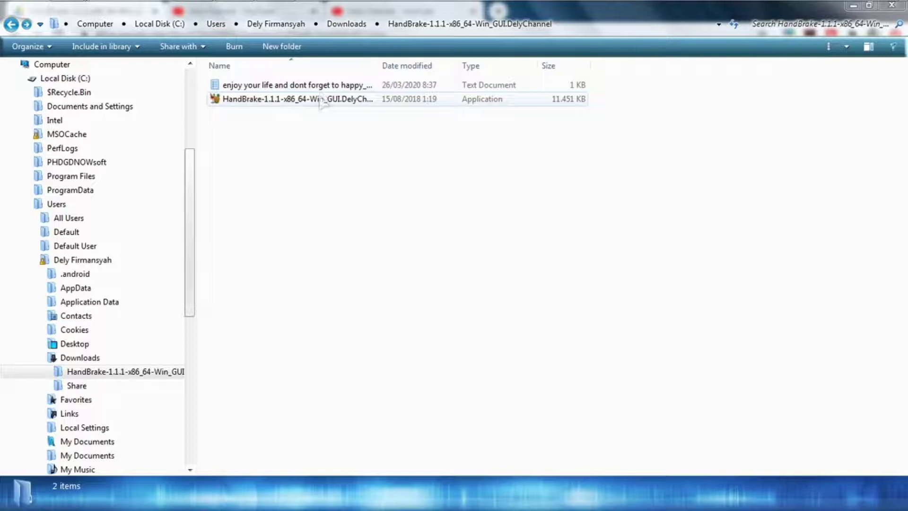
left_click(322, 100)
right_click(320, 98)
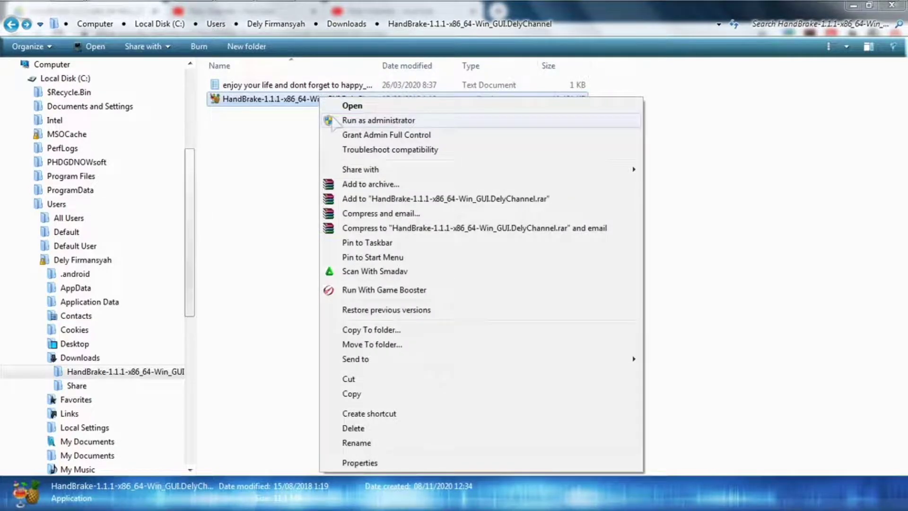
left_click(819, 192)
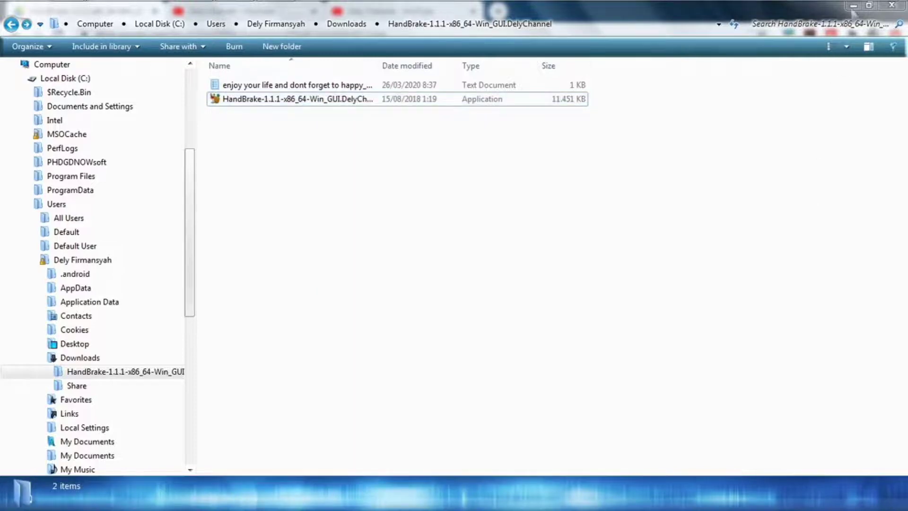
left_click(853, 6)
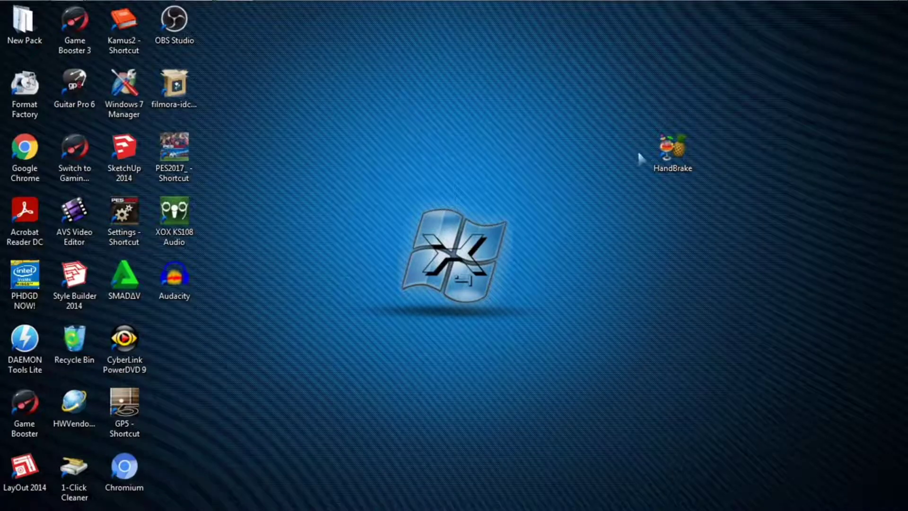
Run HandBrake as administrator from its desktop shortcut and reposition its window on the desktop
left_click(675, 171)
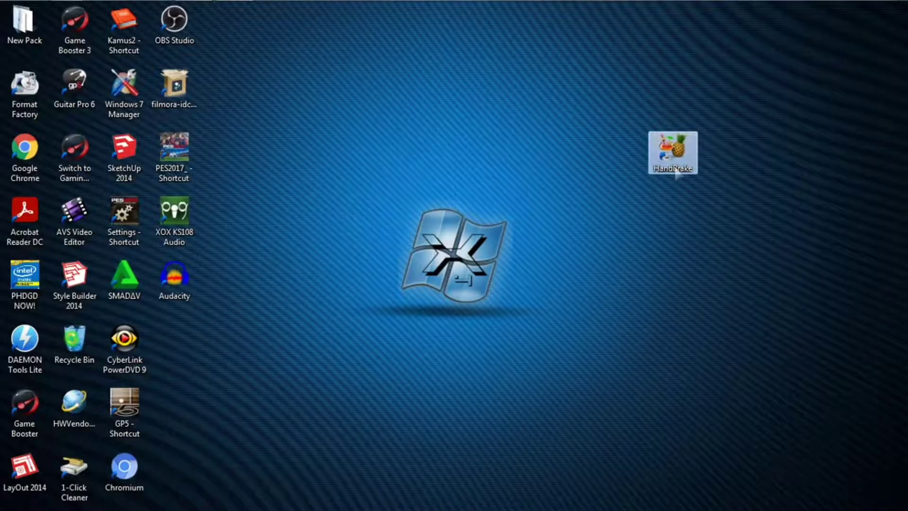
right_click(677, 173)
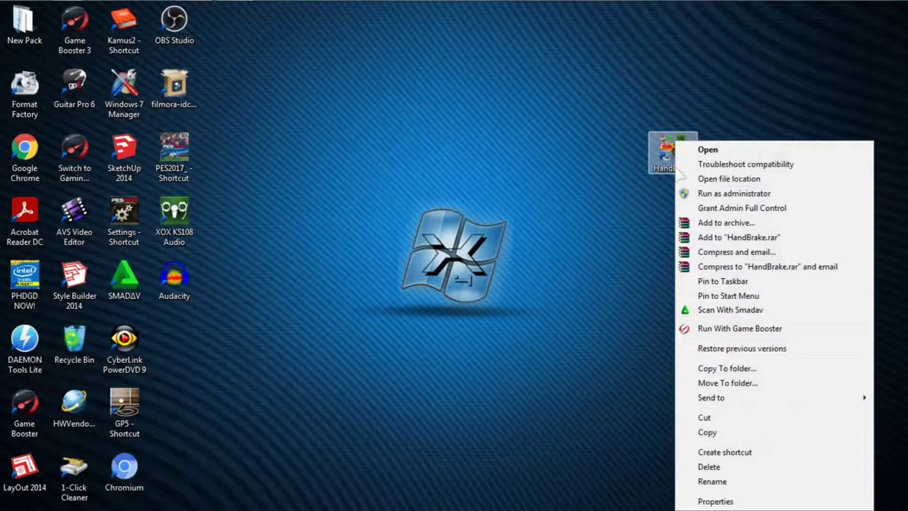
left_click(690, 193)
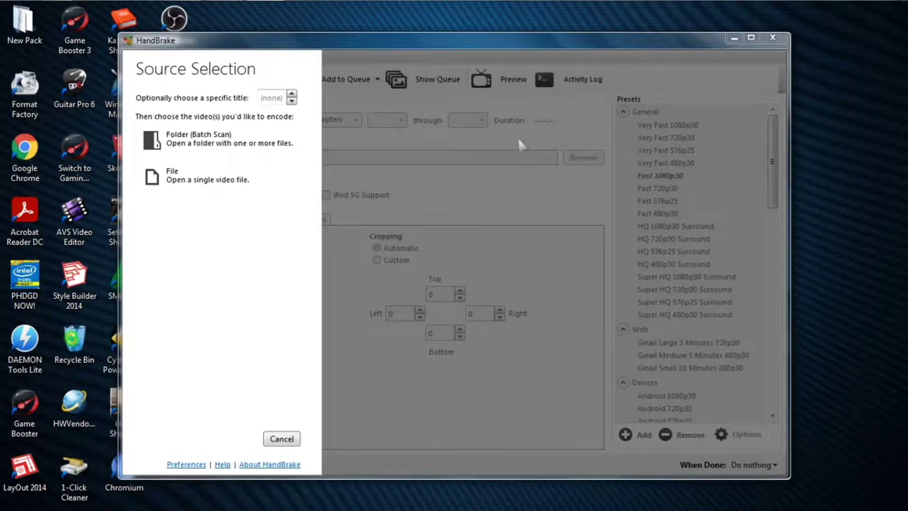
left_click_drag(576, 41, 470, 38)
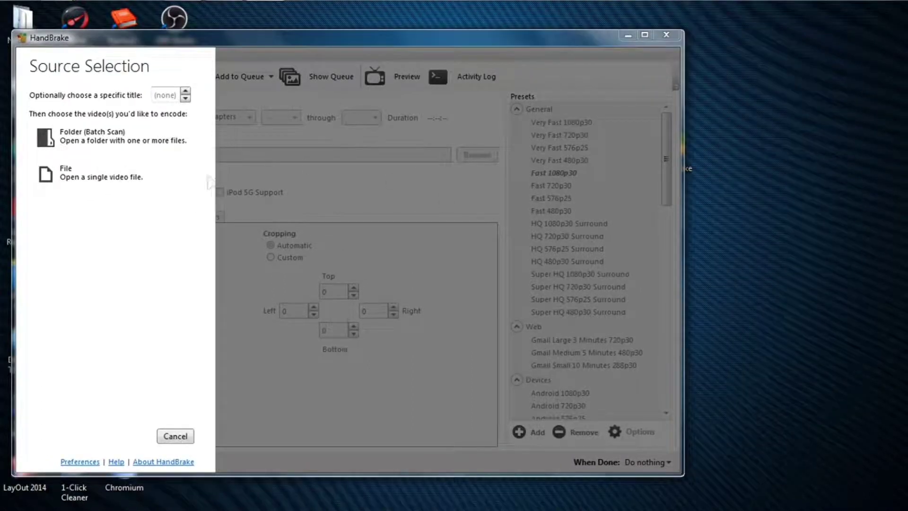
Open the single video file "Membuat vector kartun simple (belum kompres)" from the contoh folder as the source
left_click(73, 186)
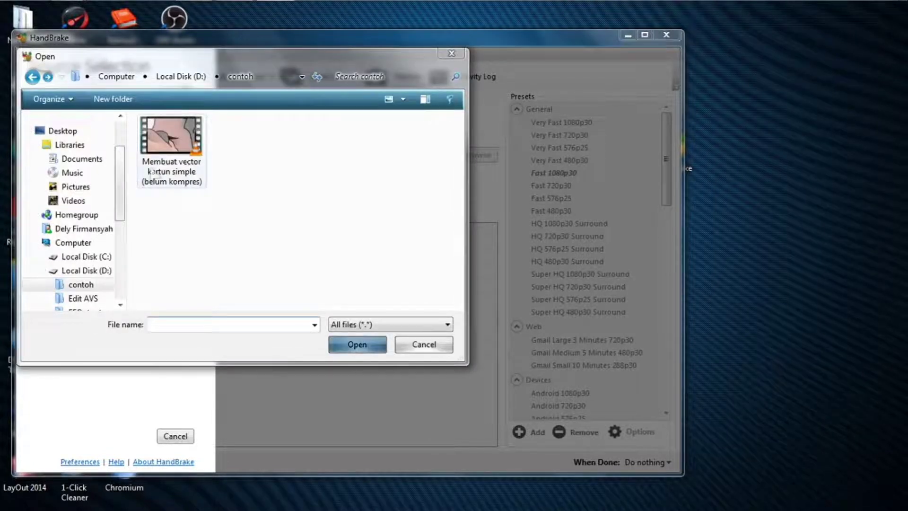
left_click(152, 172)
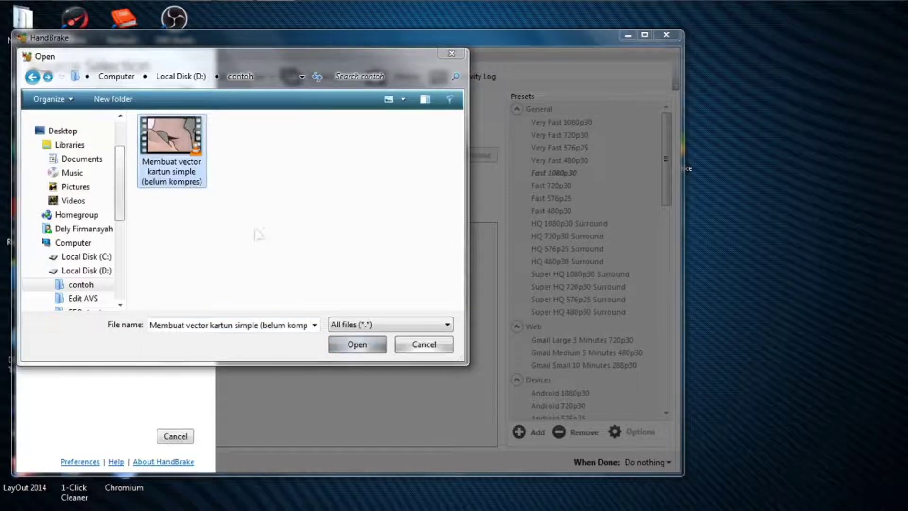
left_click(351, 343)
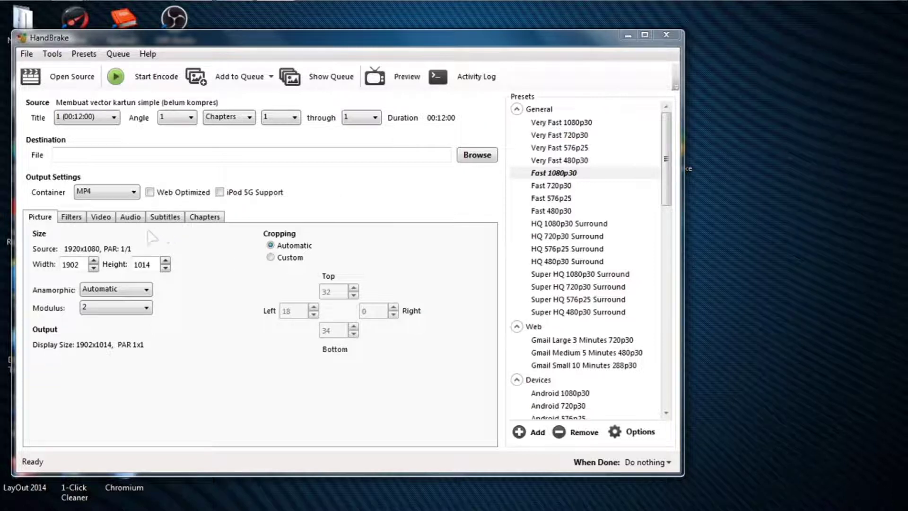
Set the bitrate of the audio track to 128
left_click(132, 218)
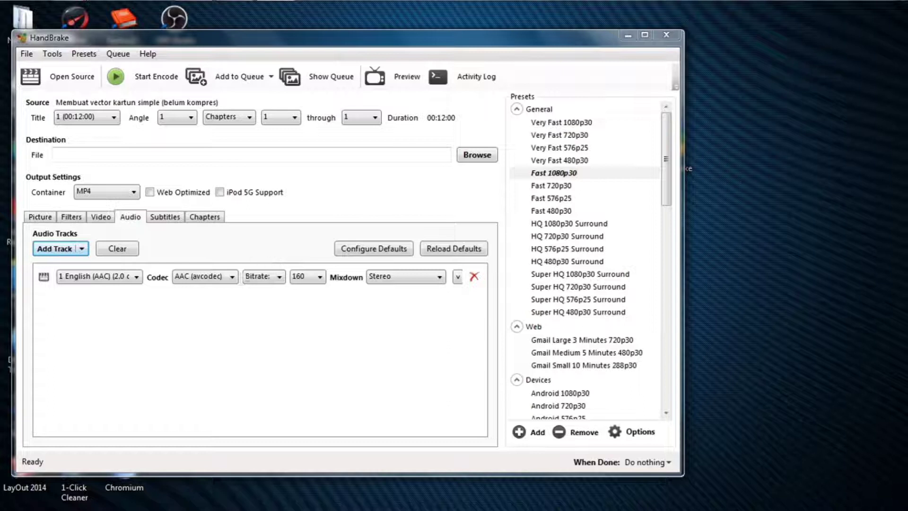
left_click(316, 279)
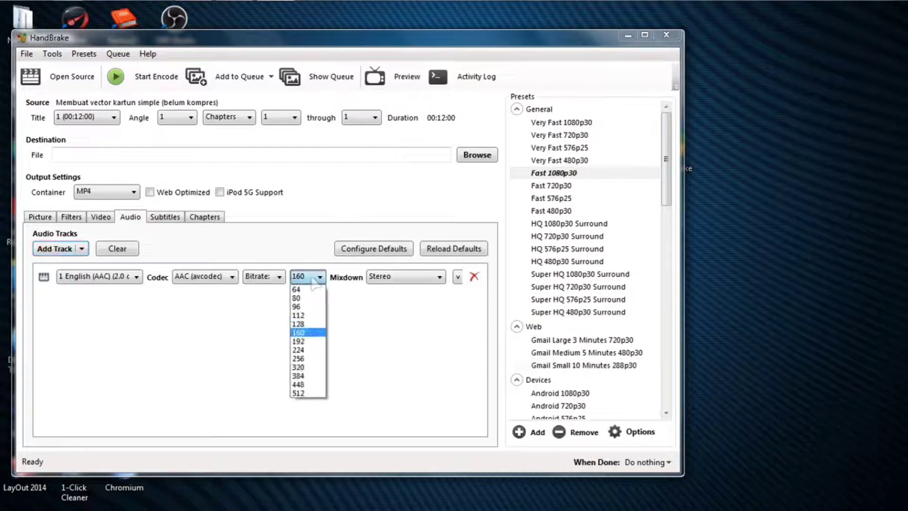
left_click(308, 324)
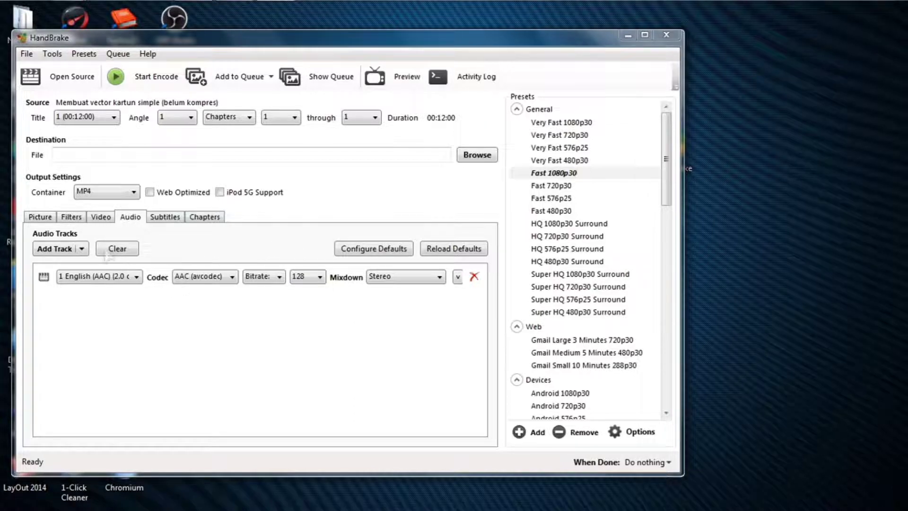
Set the output video's framerate to 24 FPS
left_click(100, 217)
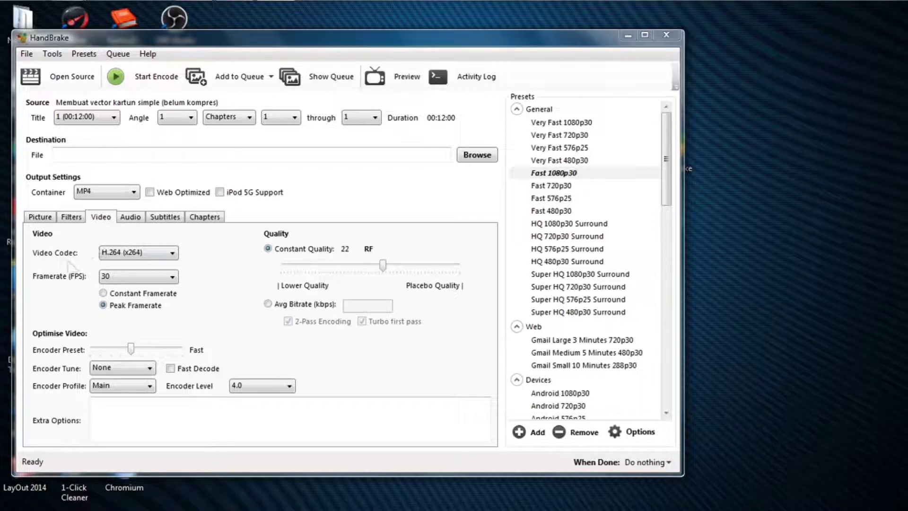
left_click(124, 277)
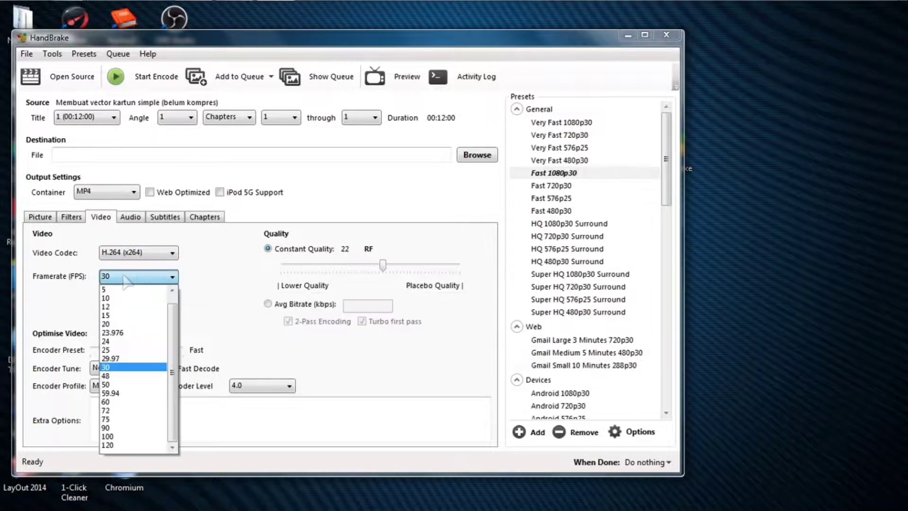
left_click(115, 341)
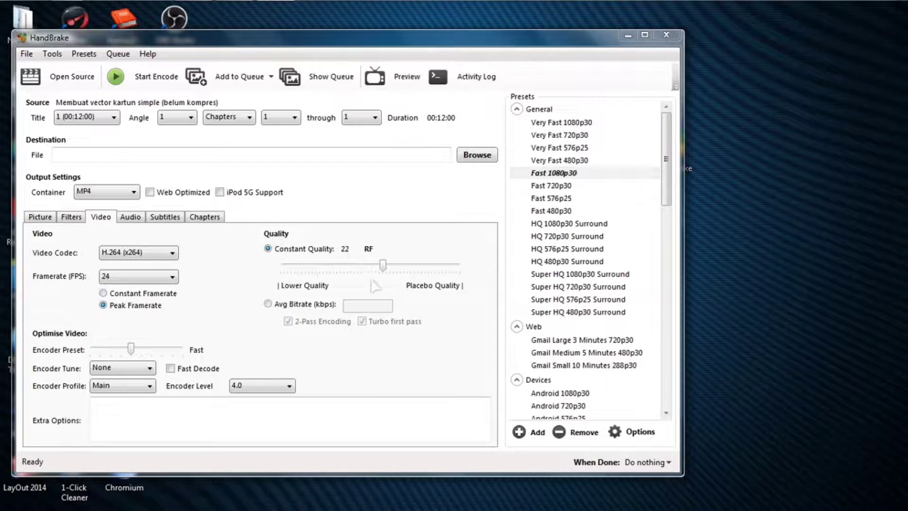
Try a constant quality of RF 37 for the video, and settle on a quality slightly higher than the preset's
mouse_move(384, 272)
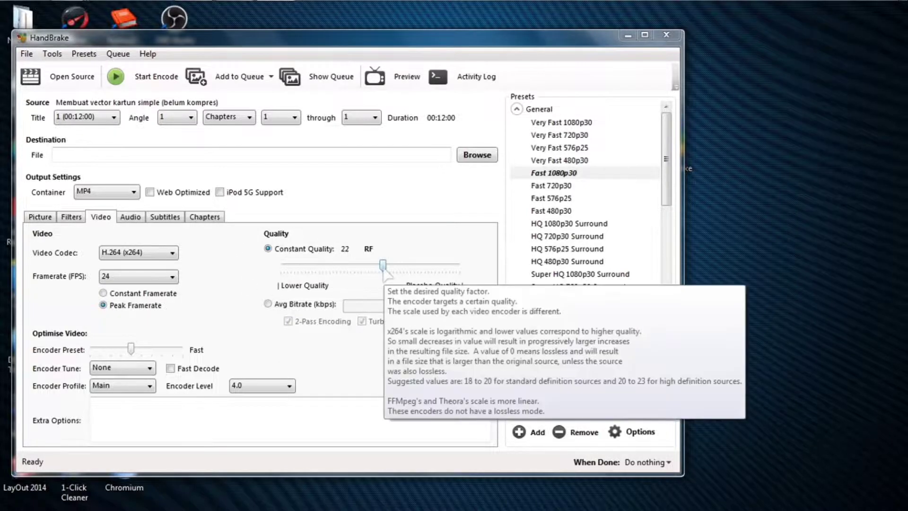
left_click_drag(385, 271, 333, 270)
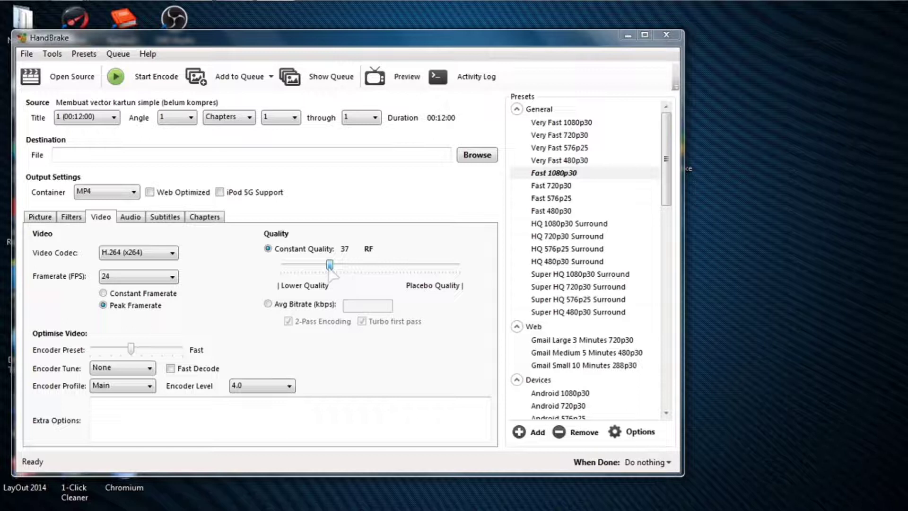
left_click_drag(330, 267, 418, 271)
left_click_drag(418, 271, 397, 271)
mouse_move(397, 266)
left_mouse_down()
mouse_move(359, 268)
mouse_move(392, 274)
left_mouse_up()
Review the filters, picture, video and audio settings of the encode
left_click(74, 219)
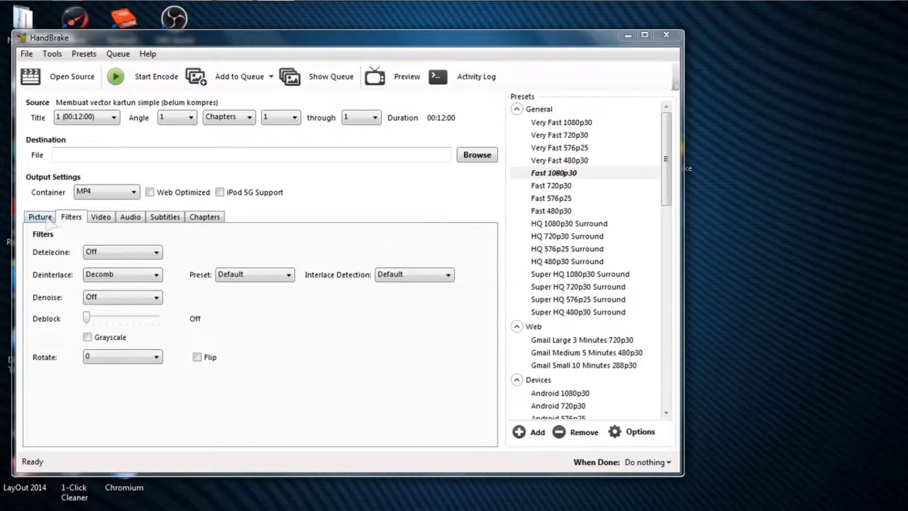
left_click(47, 219)
left_click(98, 219)
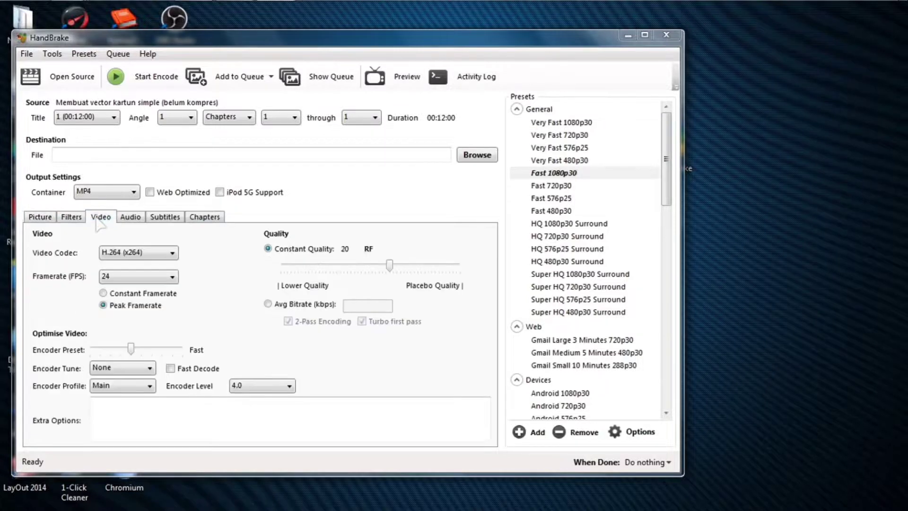
left_click(128, 218)
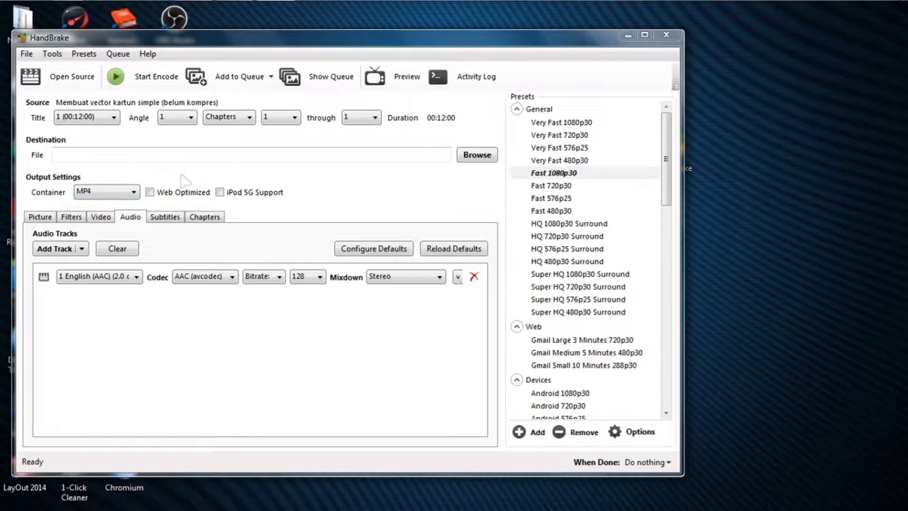
Set the destination to an mp4 file named contoh in the contoh folder on Local Disk (D:)
left_click(472, 161)
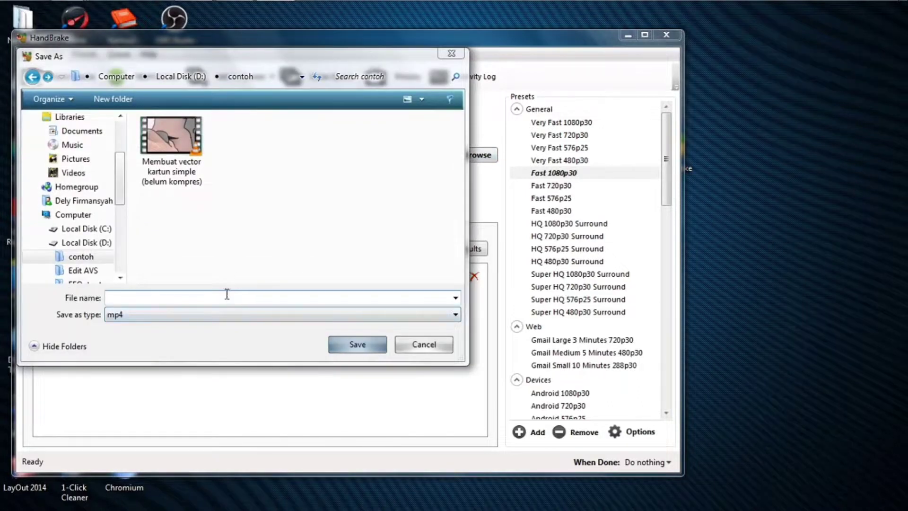
type("contoh")
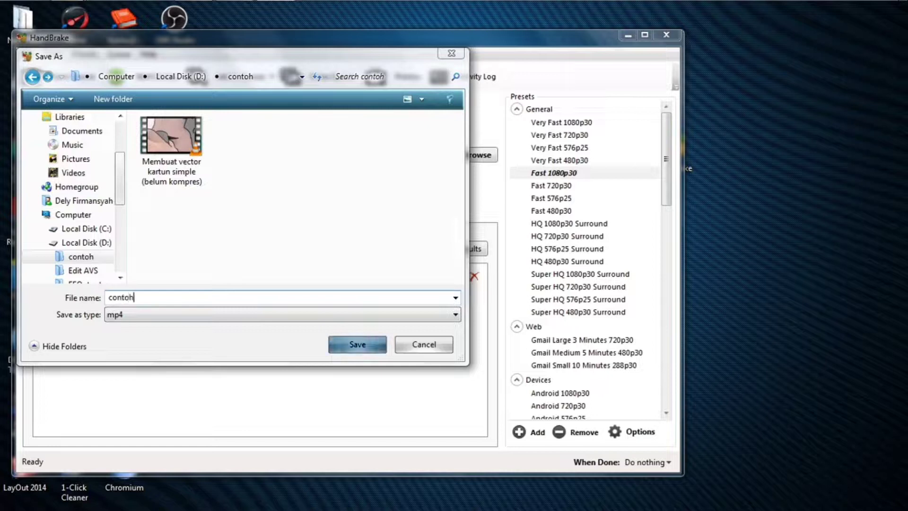
left_click(349, 347)
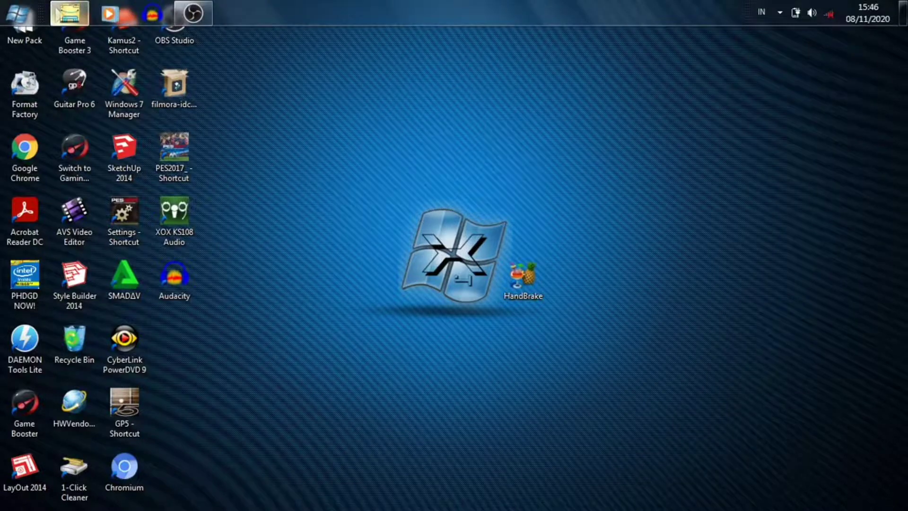
Switch to the output folder in Windows Explorer and compare the file sizes of contoh and "Membuat vector kartun simple (belum kompres)"
left_click(69, 11)
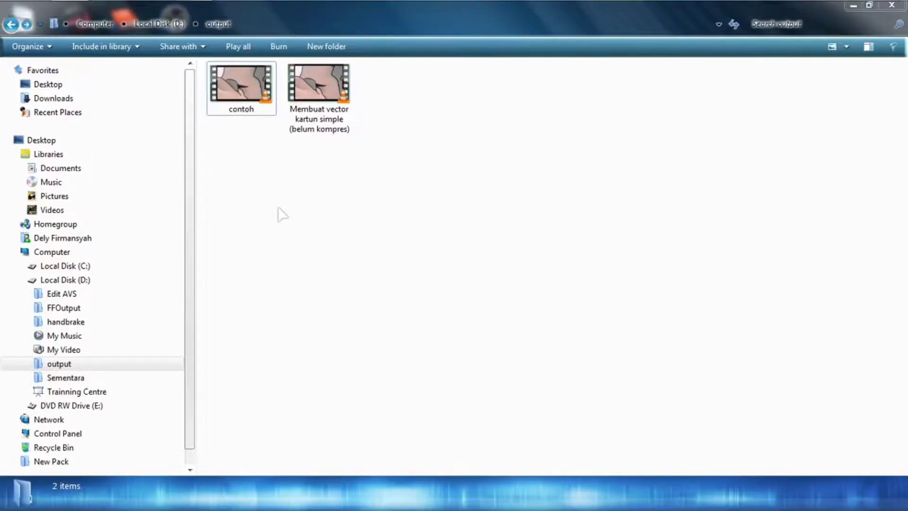
mouse_move(240, 97)
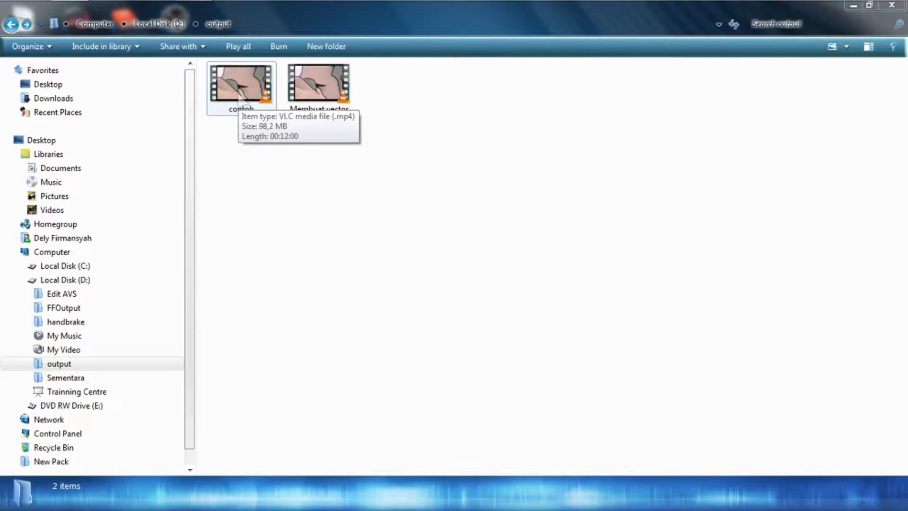
mouse_move(297, 118)
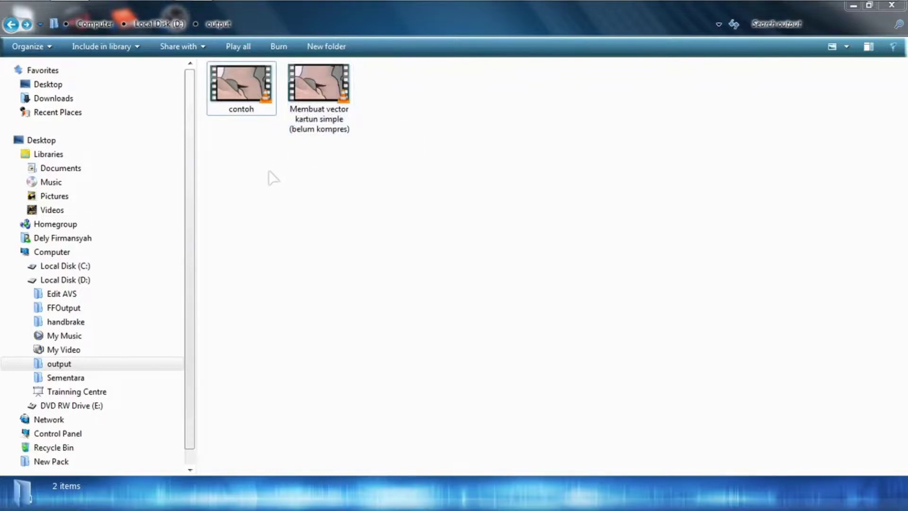
Open contoh from the output folder in a media player, and play the compressed and uncompressed videos side by side to compare quality
right_click(241, 114)
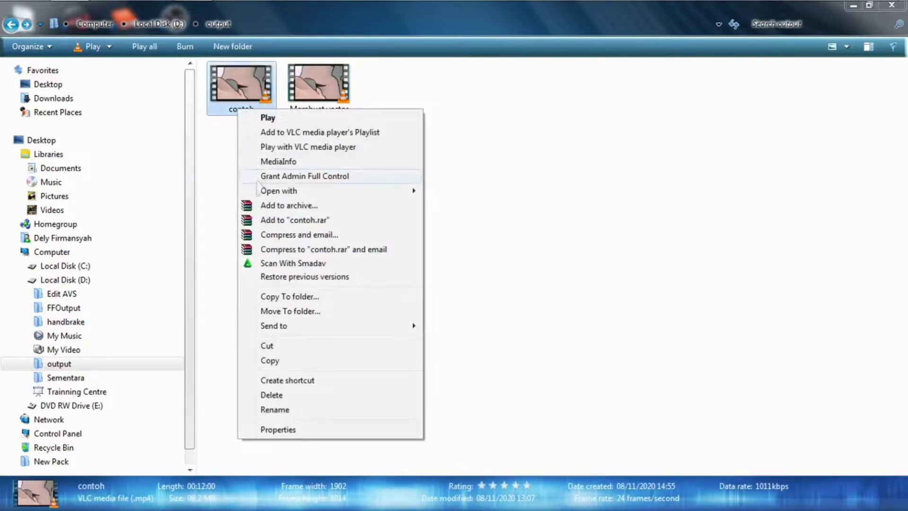
mouse_move(416, 191)
left_click(429, 205)
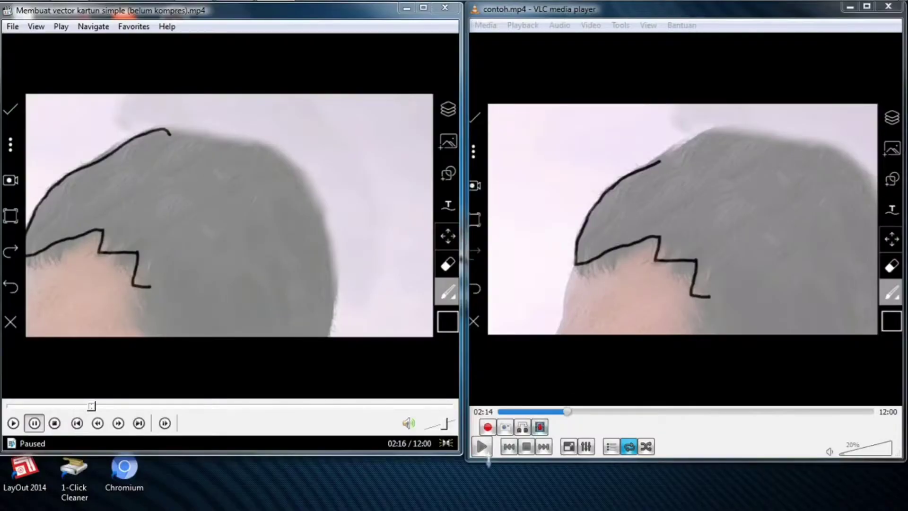
left_click(484, 449)
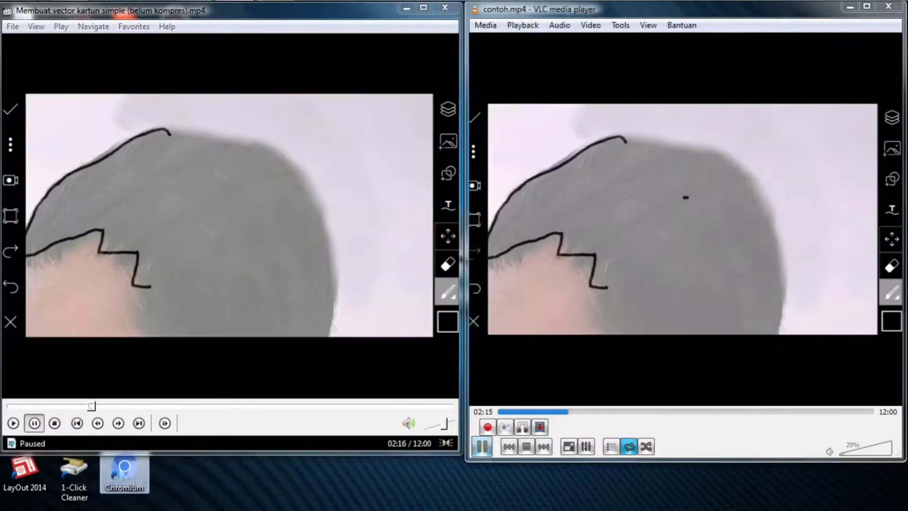
left_click(14, 423)
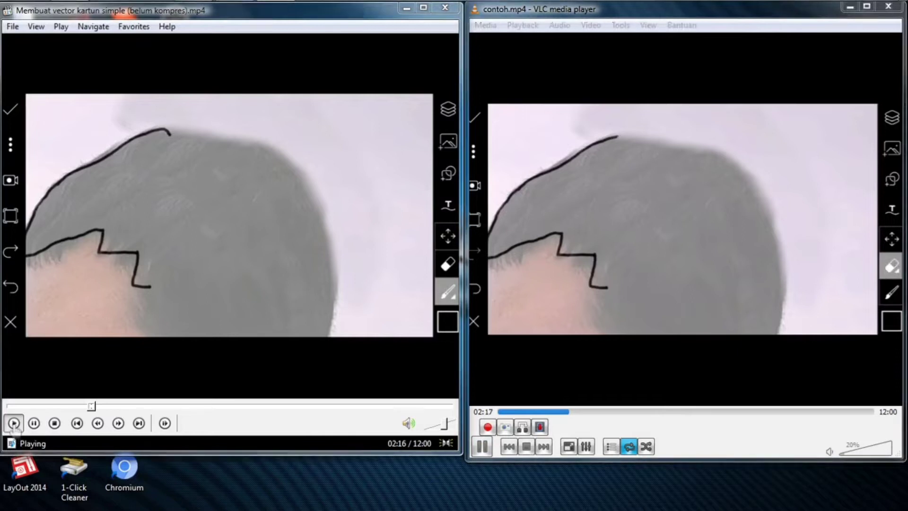